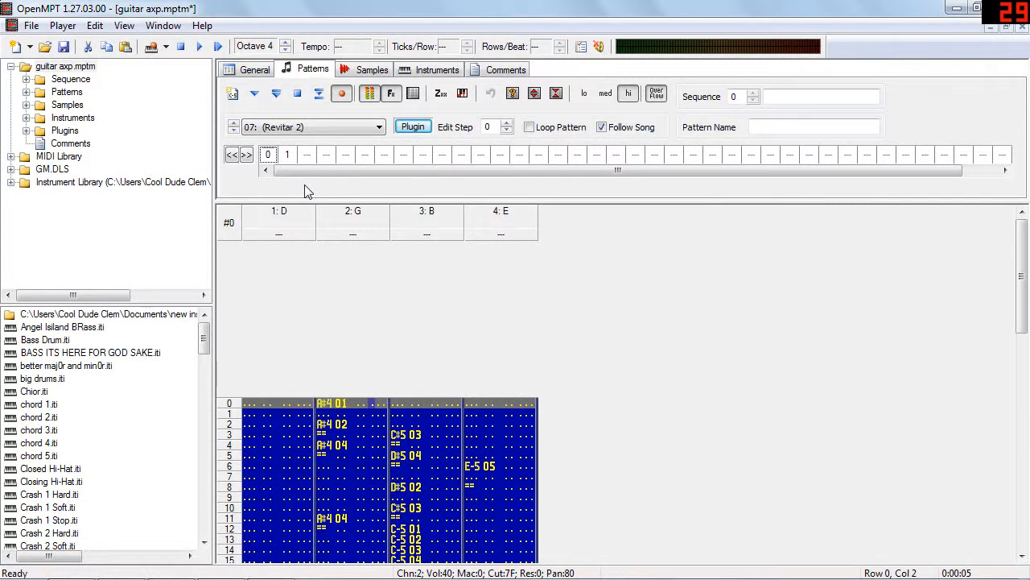
Play the guitar axp song from the start, play pattern 1 from its beginning, and stop playback.
left_click(219, 47)
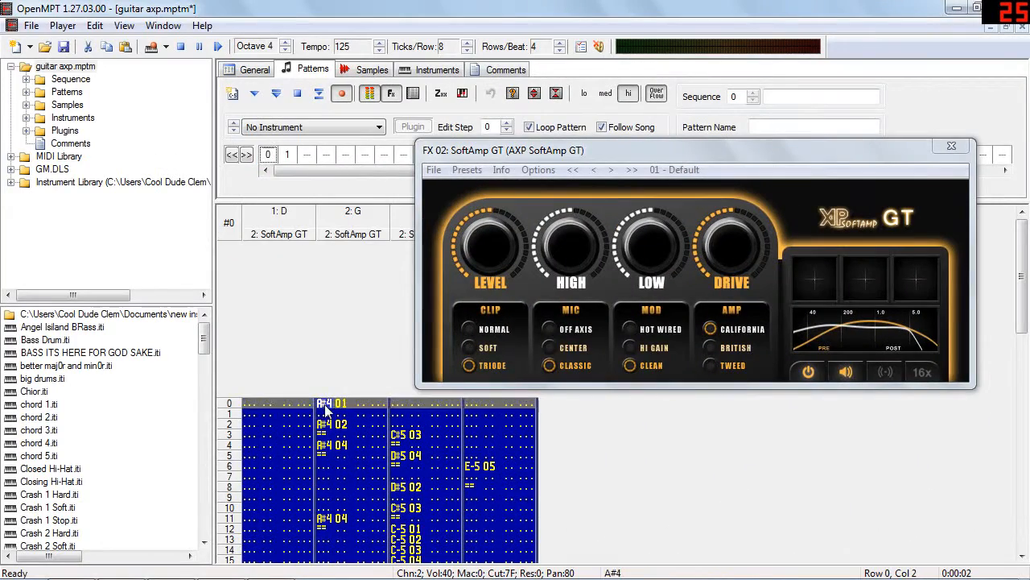
left_click(217, 47)
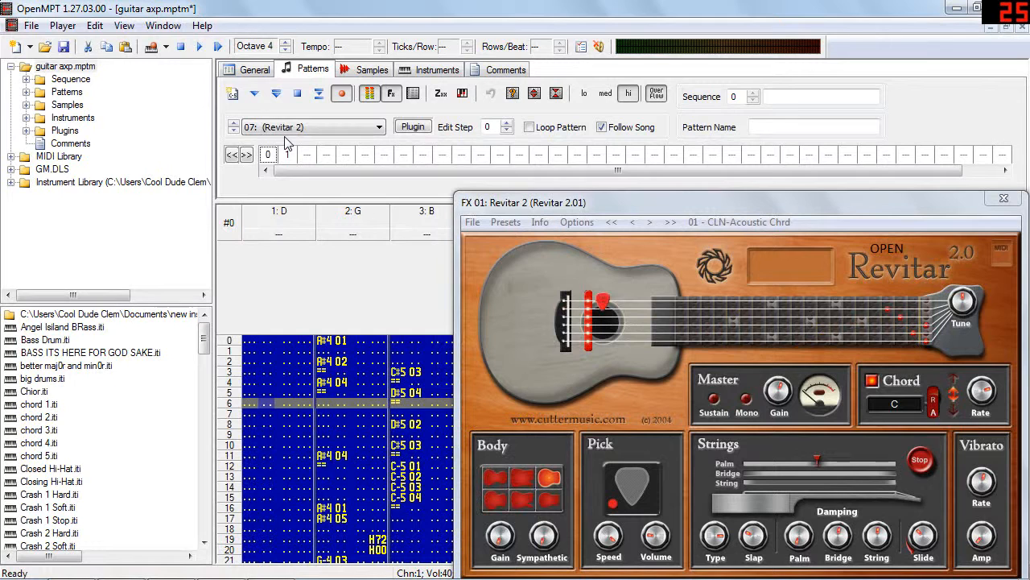
left_click(288, 154)
left_click(275, 94)
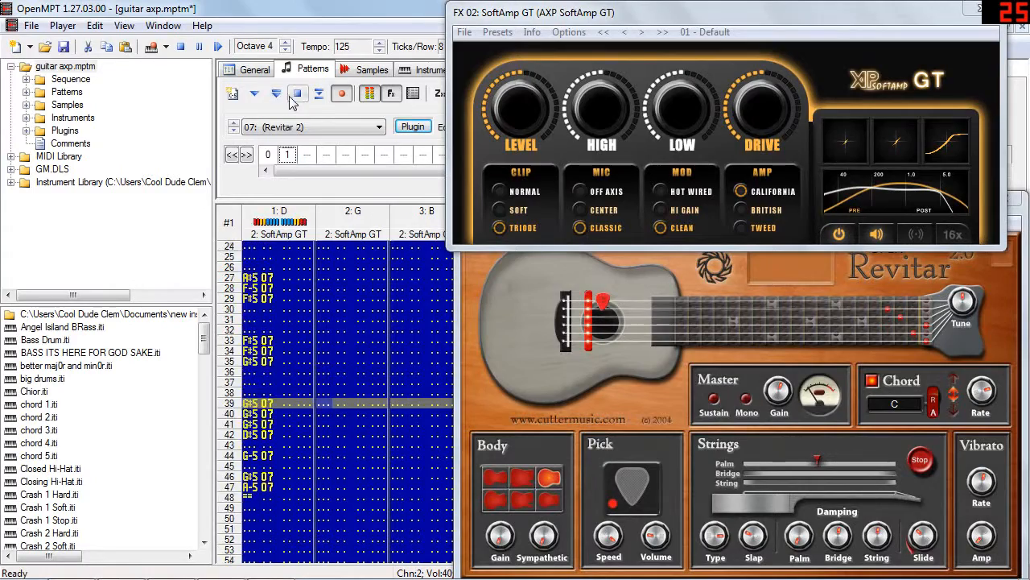
left_click(302, 97)
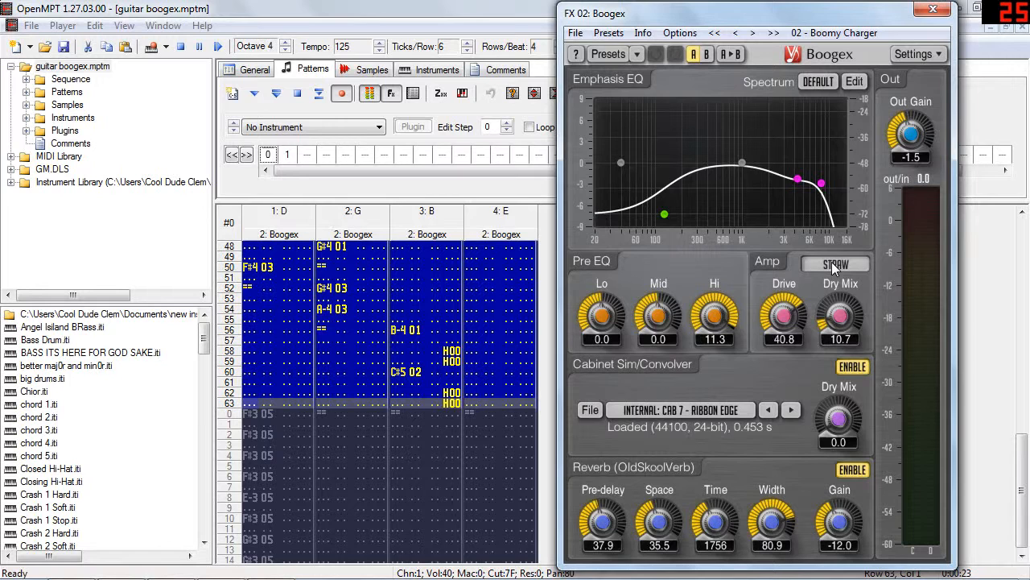
Check Boogex's cabinet and amp model lists, keeping Cab 7 - Ribbon Edge and Straw, and audition the pattern.
left_click(722, 411)
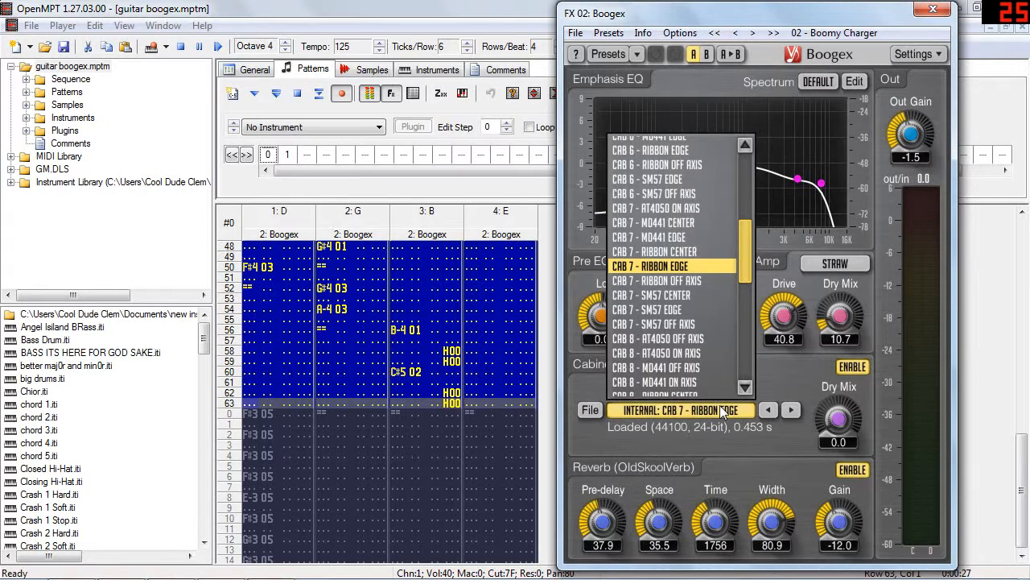
left_click(722, 411)
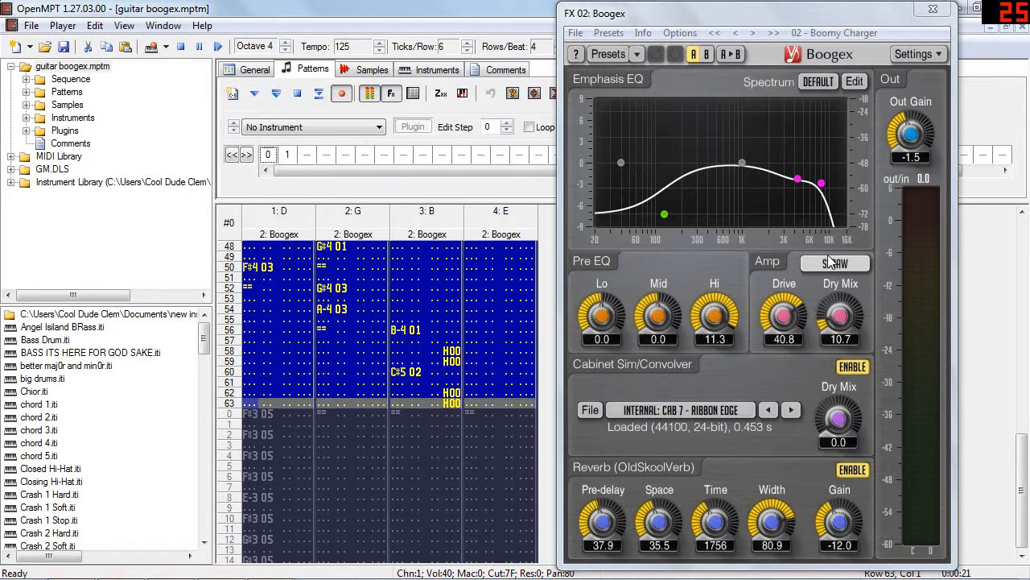
left_click(835, 264)
left_click(679, 268)
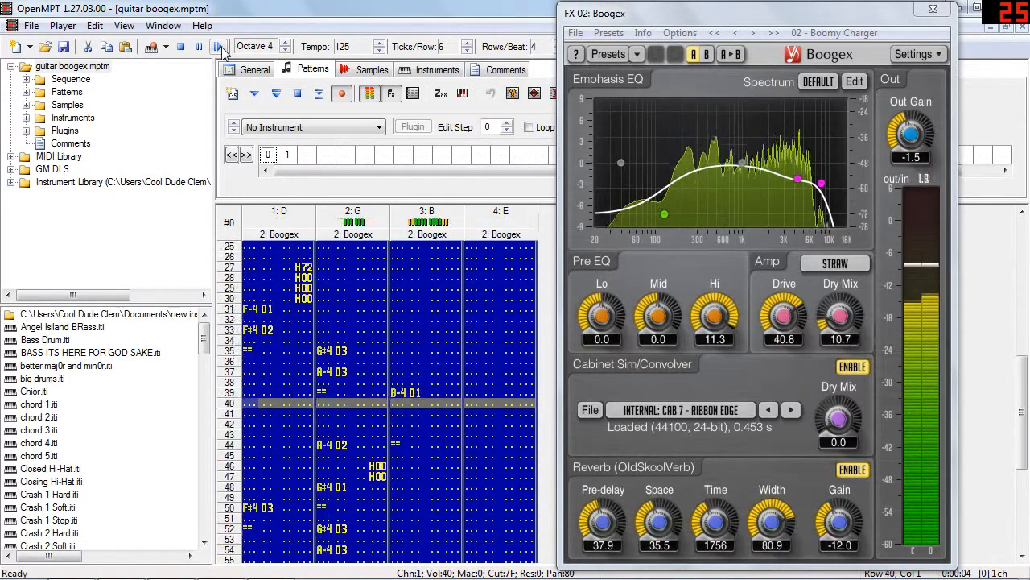
left_click(298, 95)
left_click(276, 94)
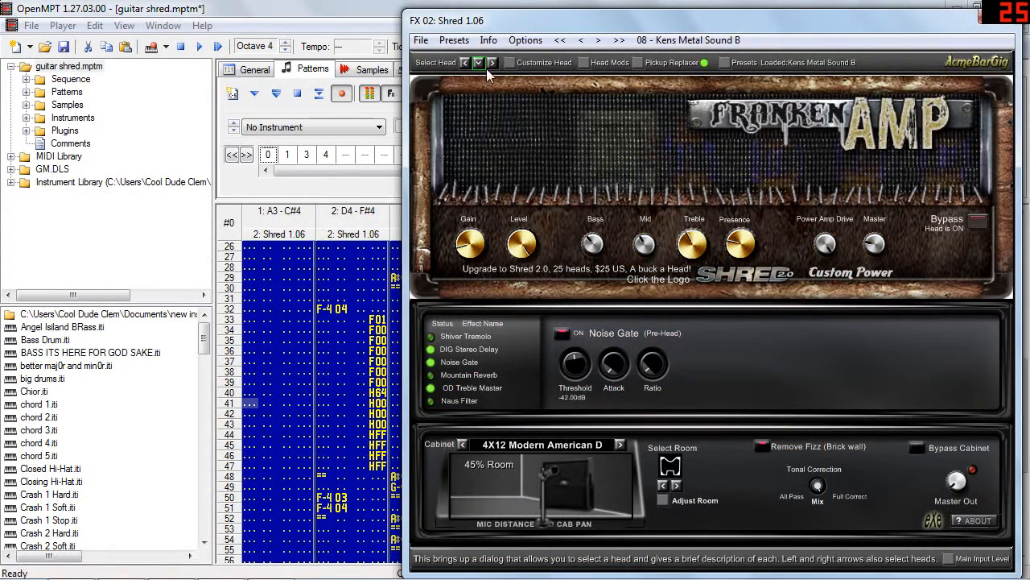
Cycle through the available amp heads in Shred.
left_click(492, 64)
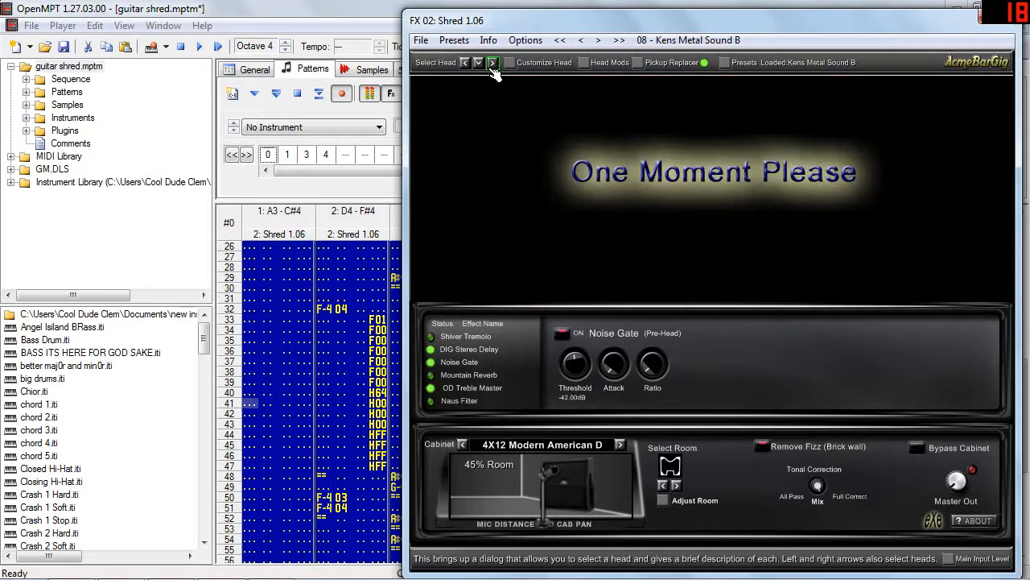
left_click(492, 64)
left_click(491, 65)
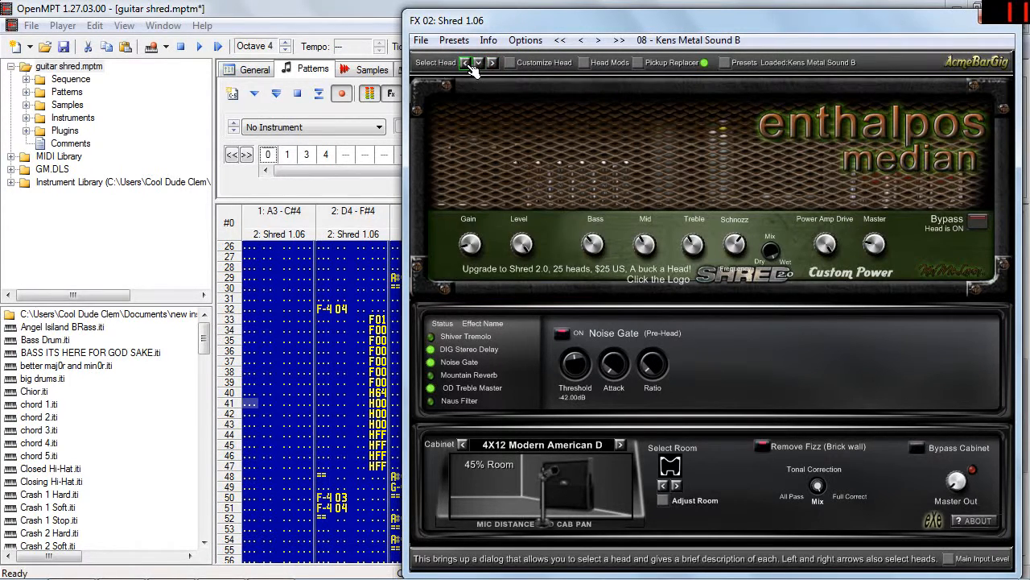
Switch Shred's cabinet to 4X12 Modern American A and shift the microphone to about 98% room.
left_click(620, 444)
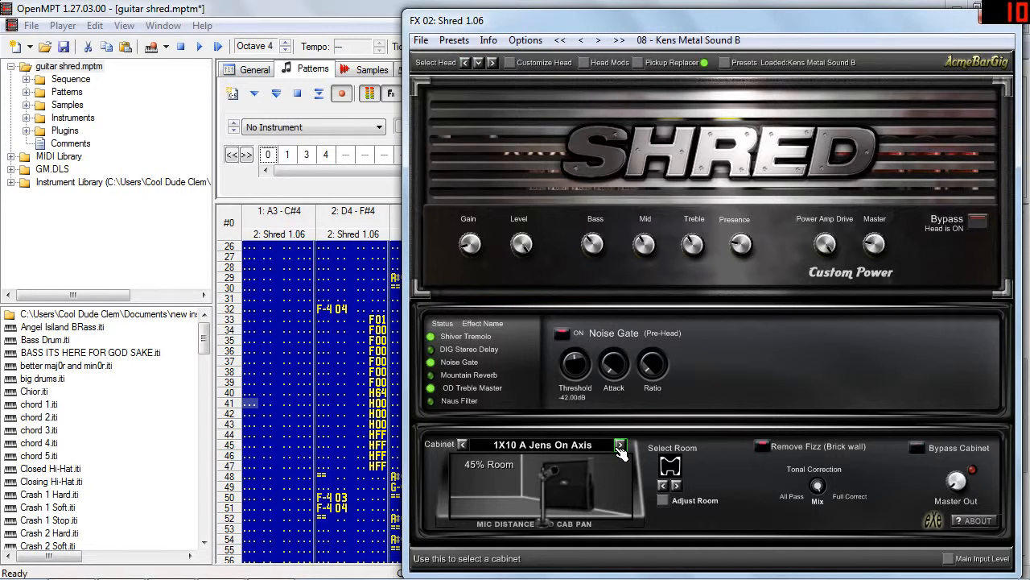
left_click(620, 446)
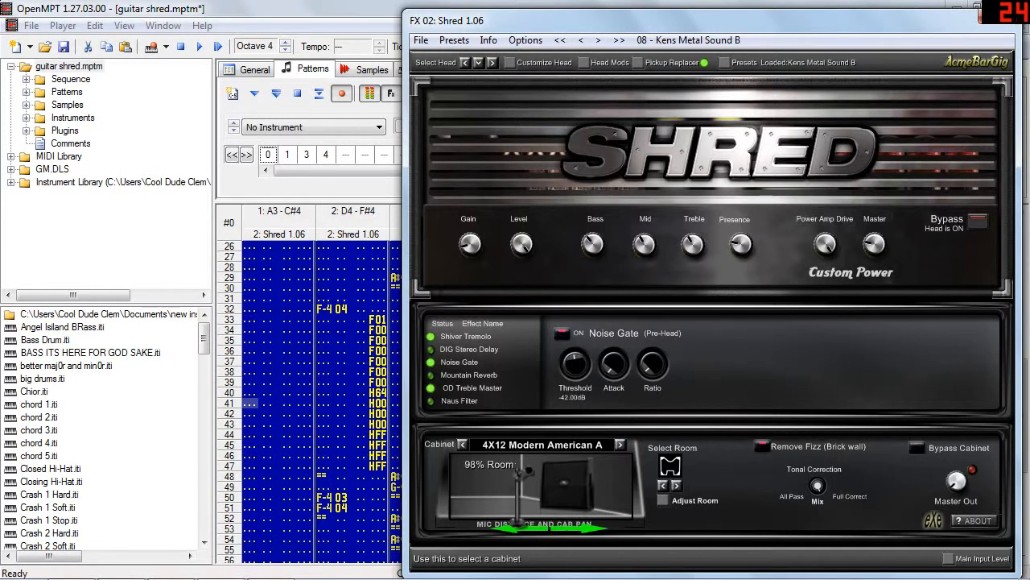
left_click_drag(550, 522, 575, 489)
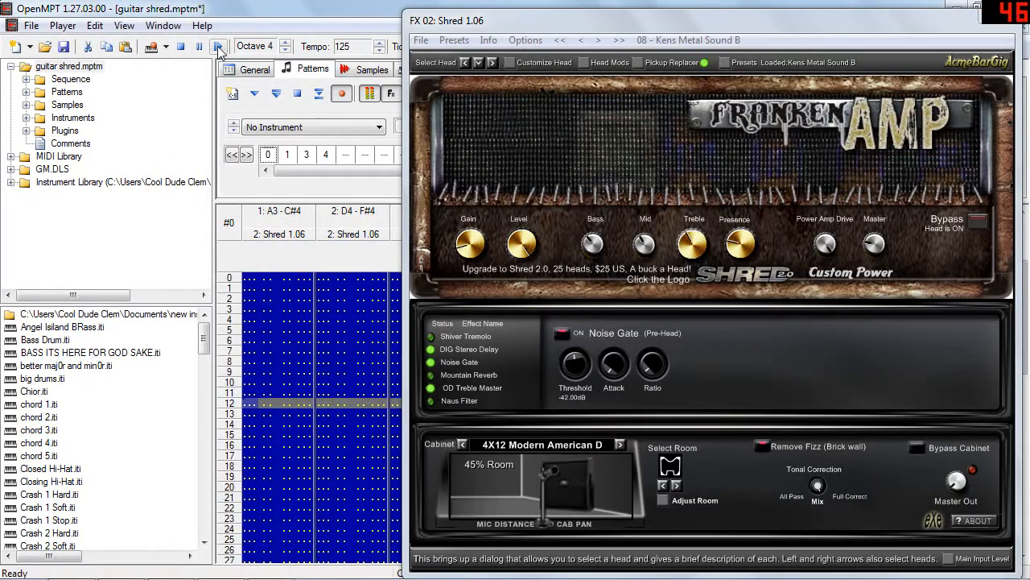
Move the Shred plugin window aside to uncover more of the pattern's channels.
left_click(486, 27)
left_click_drag(486, 27, 697, 27)
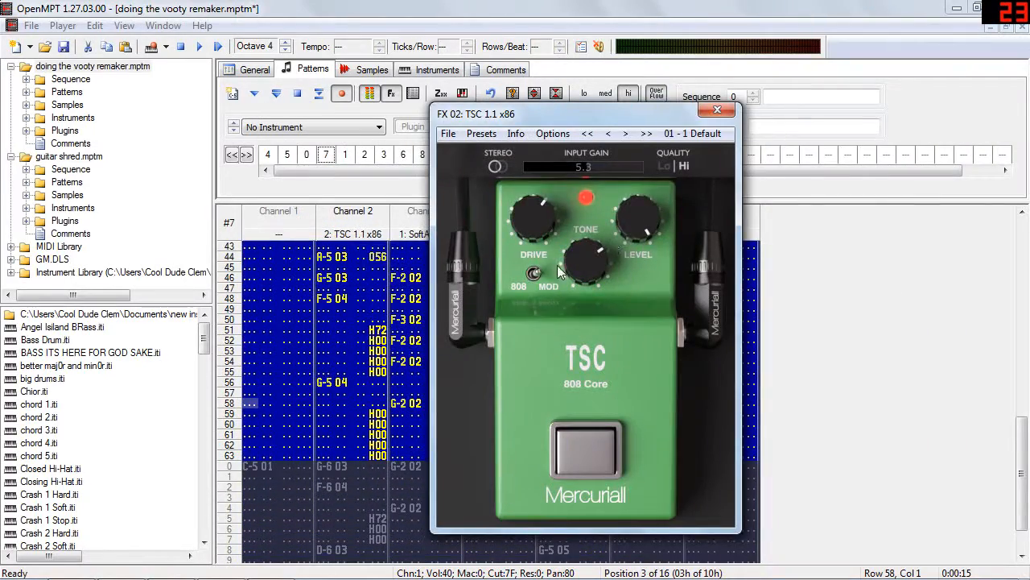
Play the song from pattern 7 to hear the TSC pedal on Channel 2.
left_click(533, 276)
left_click(326, 158)
left_click(217, 47)
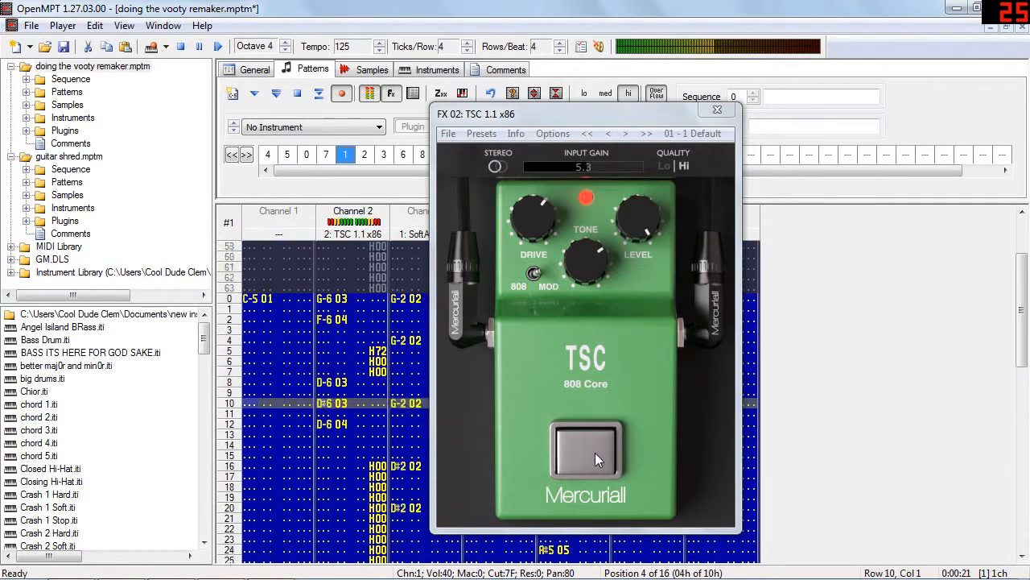
Toggle the TSC pedal off and on during playback to compare the guitar sound, and stop the song.
left_click(595, 453)
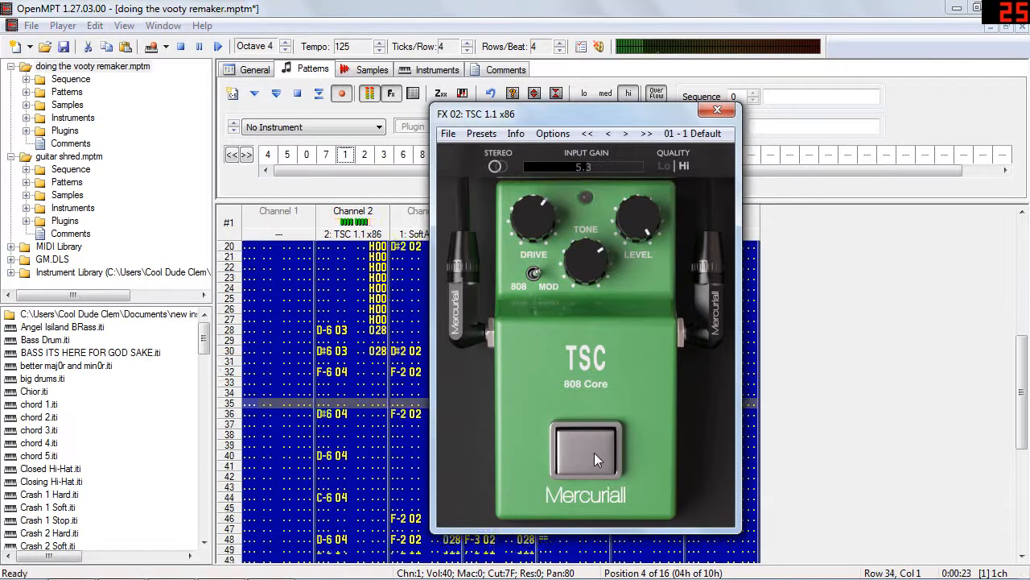
left_click(594, 453)
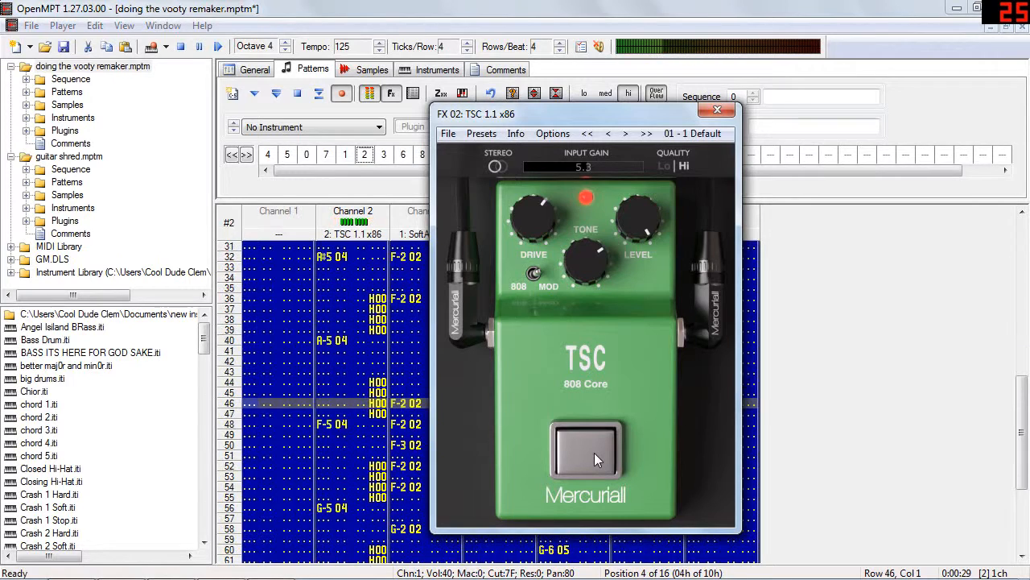
left_click(594, 452)
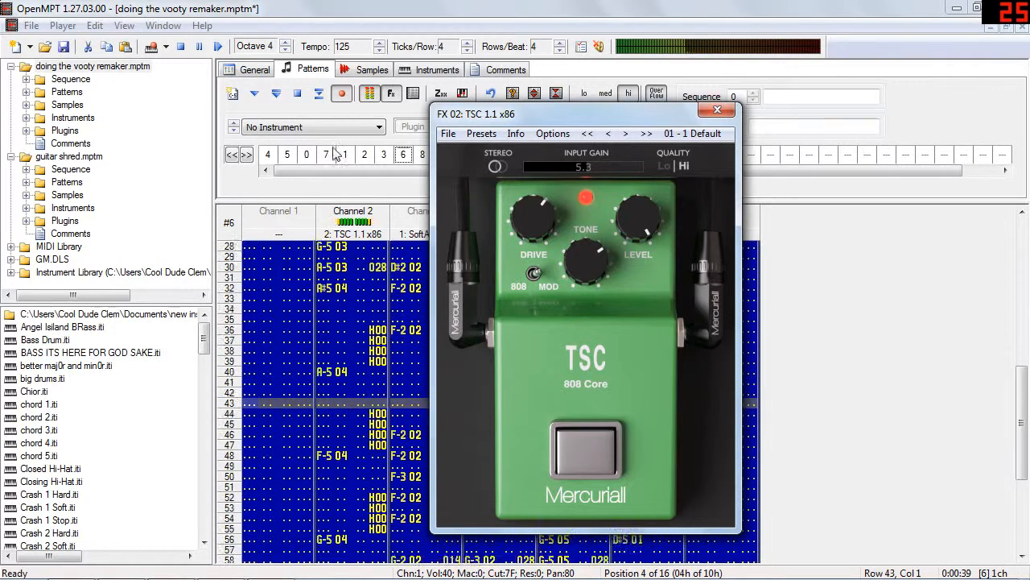
left_click(298, 93)
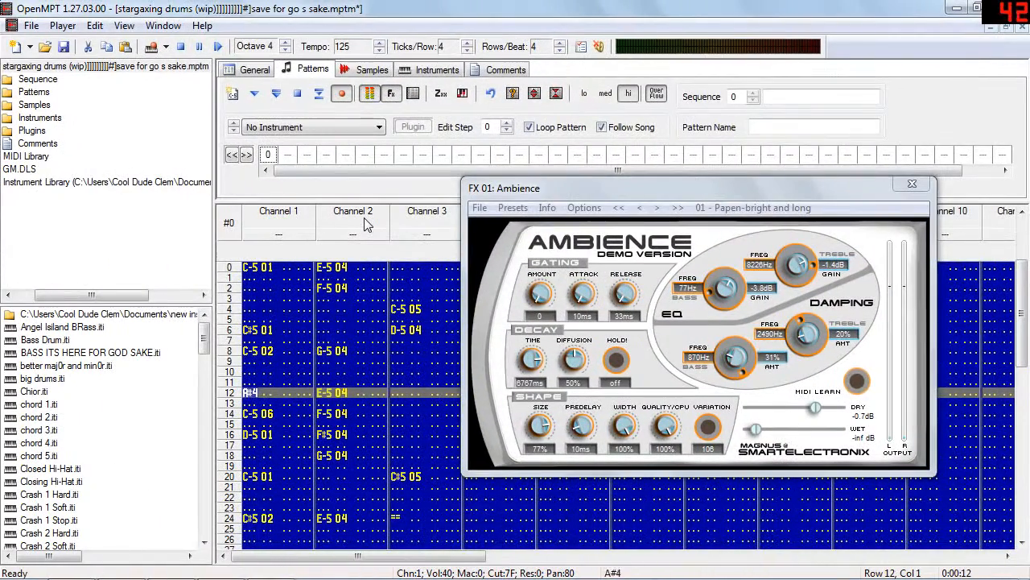
key("Delete")
Play the drum pattern and set the Ambience reverb to a wet level of -4.1 dB and a size of 44%.
left_click(217, 47)
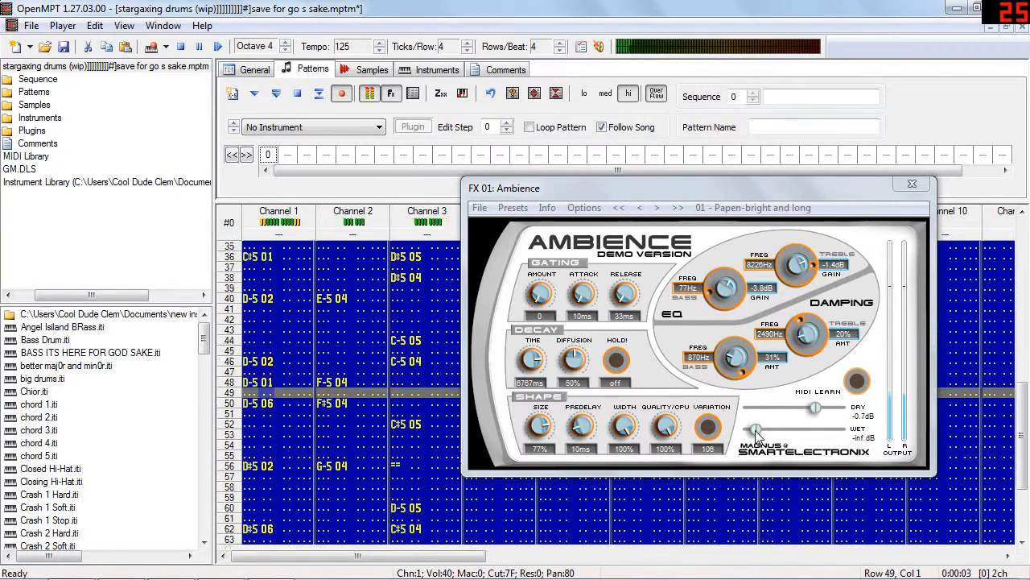
left_click_drag(760, 433, 803, 437)
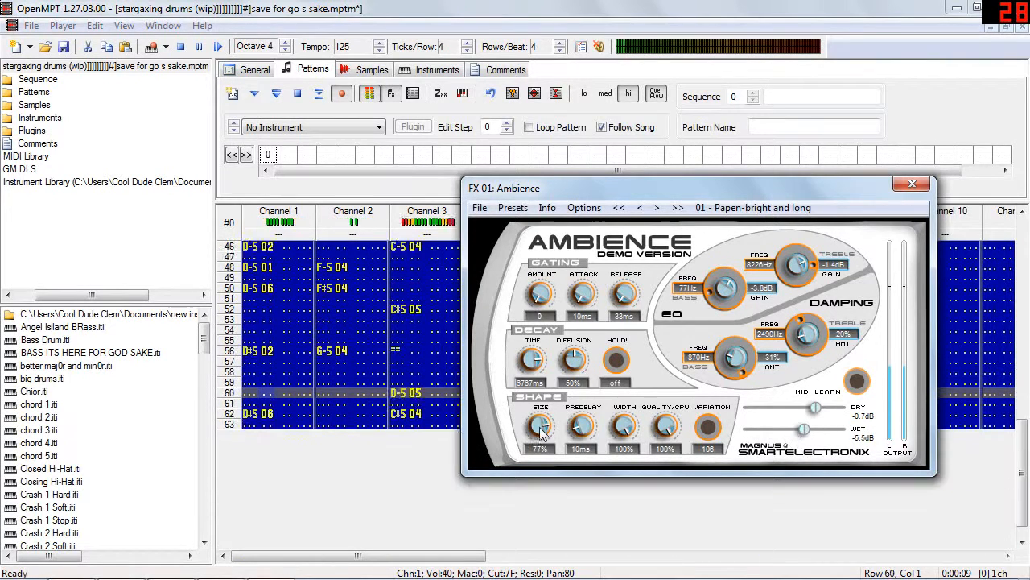
left_click_drag(544, 435, 544, 444)
left_click_drag(805, 432, 807, 433)
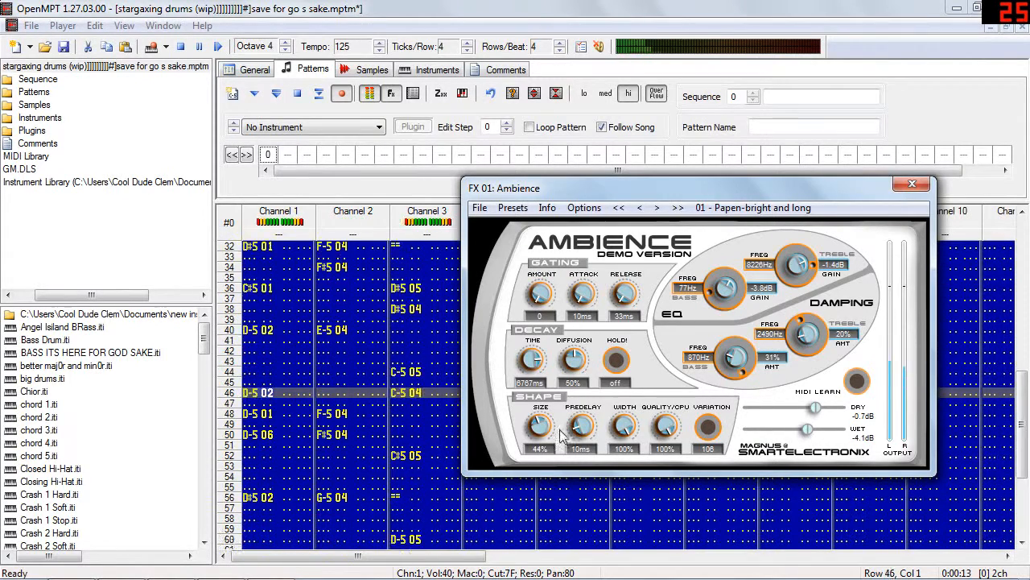
Set the Ambience reverb's size to 67% and its decay time to 1752 ms.
mouse_move(538, 427)
left_mouse_down()
mouse_move(534, 436)
mouse_move(541, 412)
left_mouse_up()
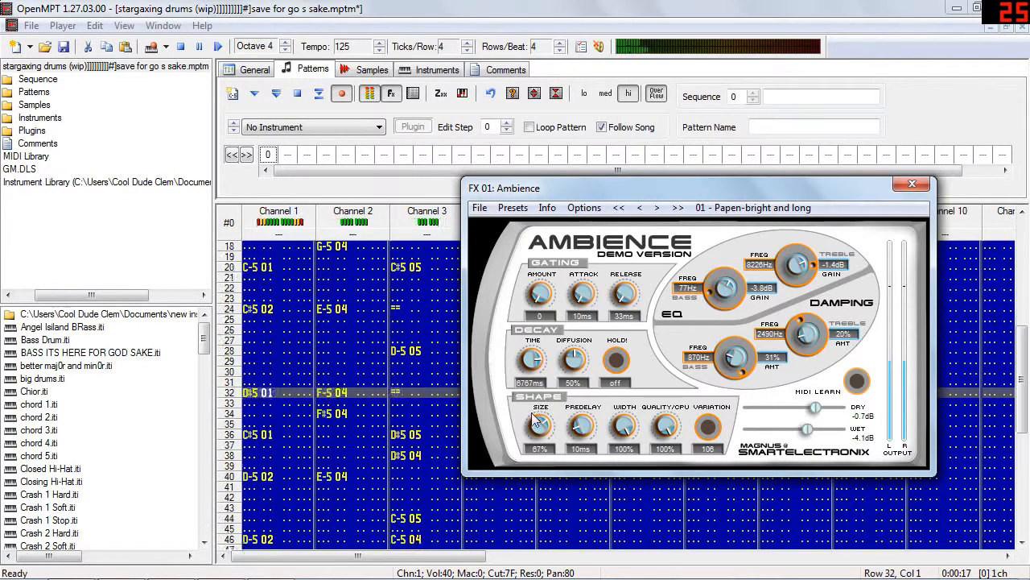
left_click_drag(550, 372, 533, 406)
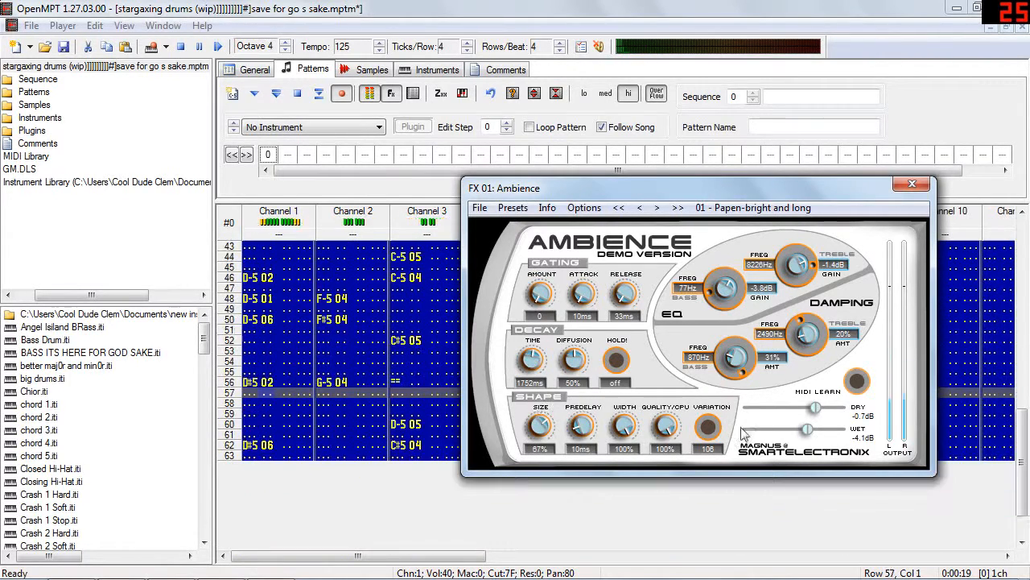
Set Ambience's wet level to -3.4 dB and decay time to 5331 ms, and lower the wet level slightly.
left_click_drag(808, 432, 826, 437)
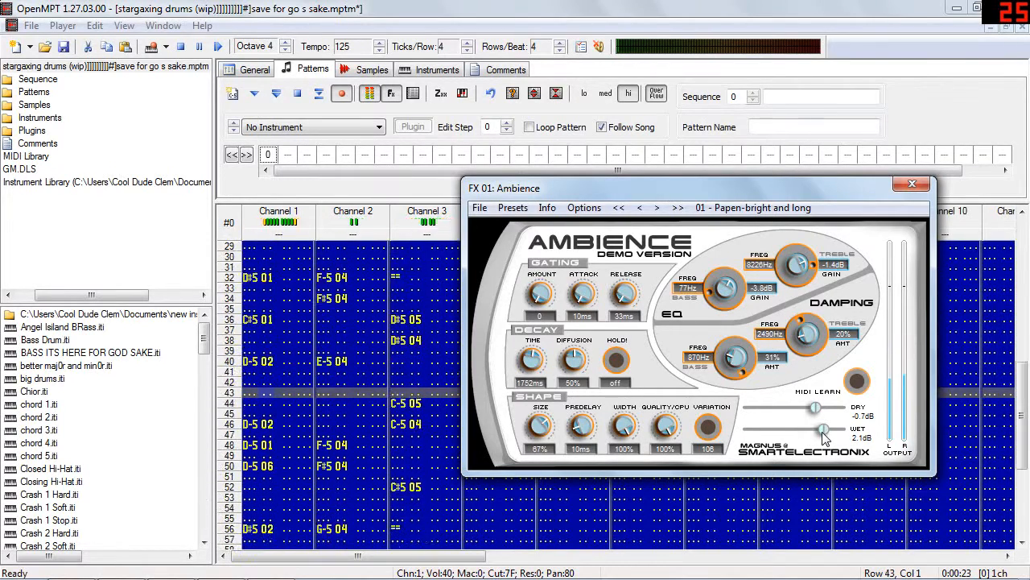
left_click_drag(825, 437, 810, 431)
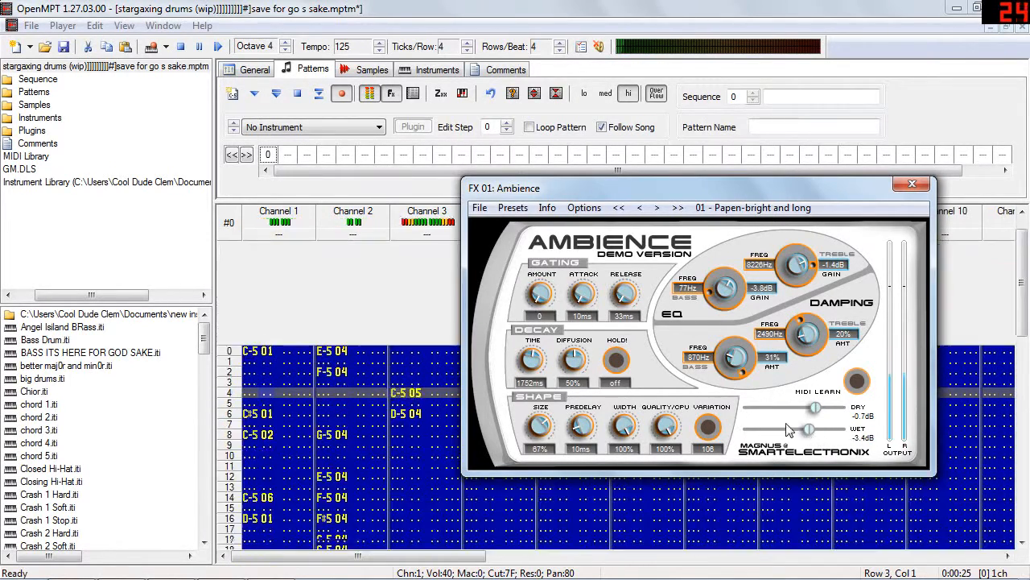
left_click_drag(536, 363, 536, 342)
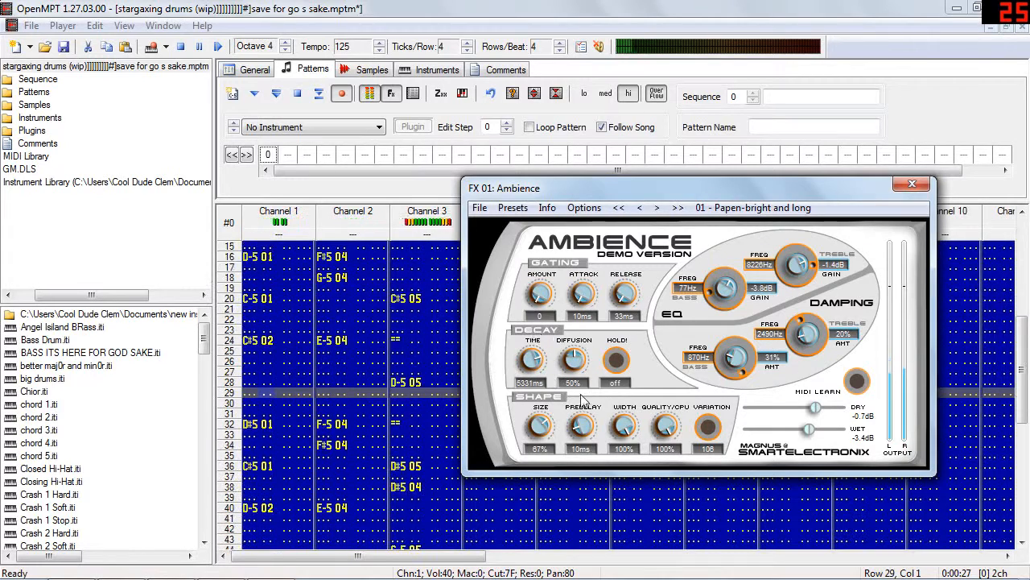
left_click_drag(806, 440, 802, 435)
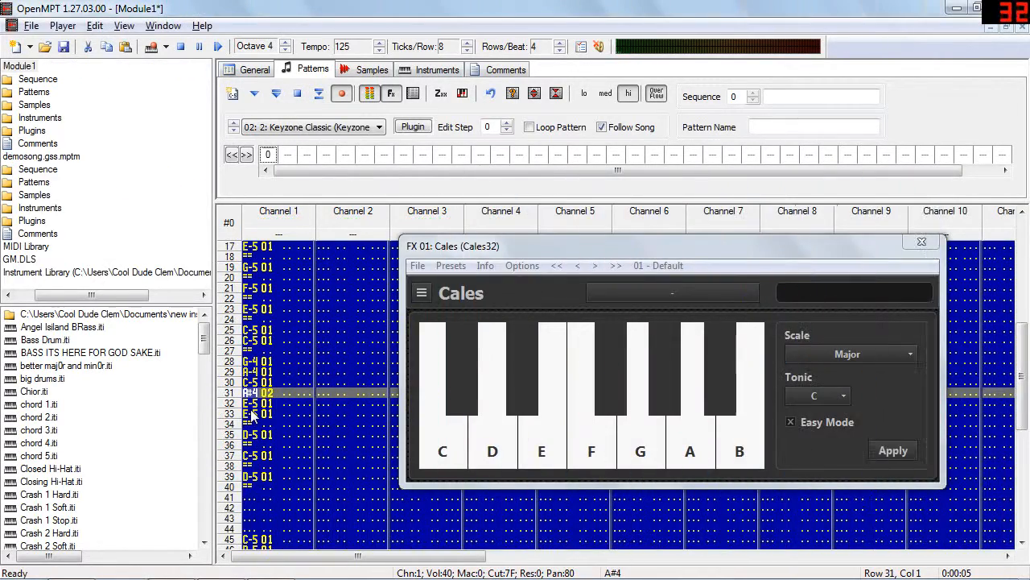
Play the Module1 melody from the start with Cales set to the C Major scale.
left_click(218, 46)
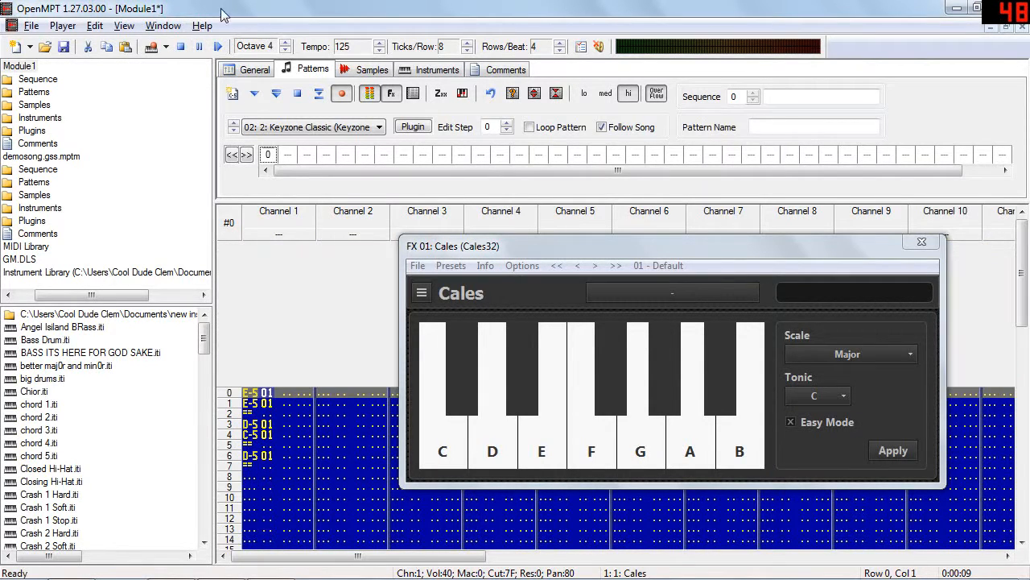
left_click(217, 47)
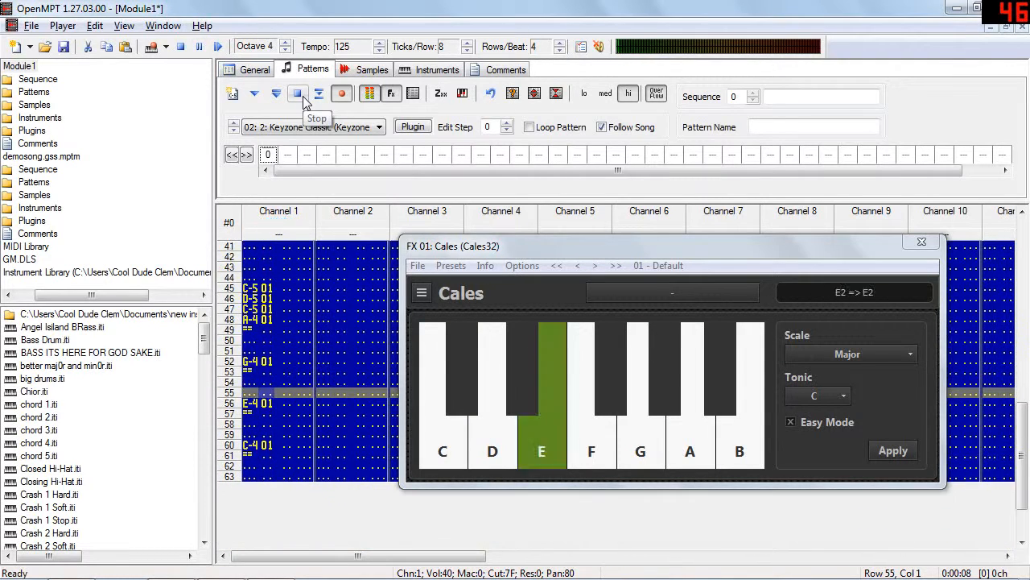
Change the Cales scale to Blues with tonic C in Easy Mode and apply it.
left_click(887, 352)
left_click(876, 287)
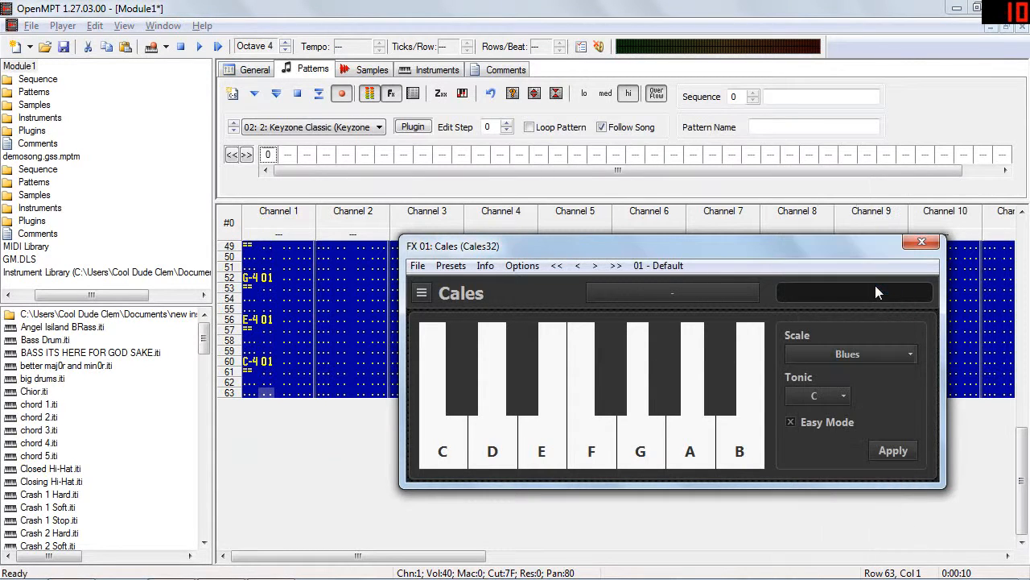
left_click(901, 450)
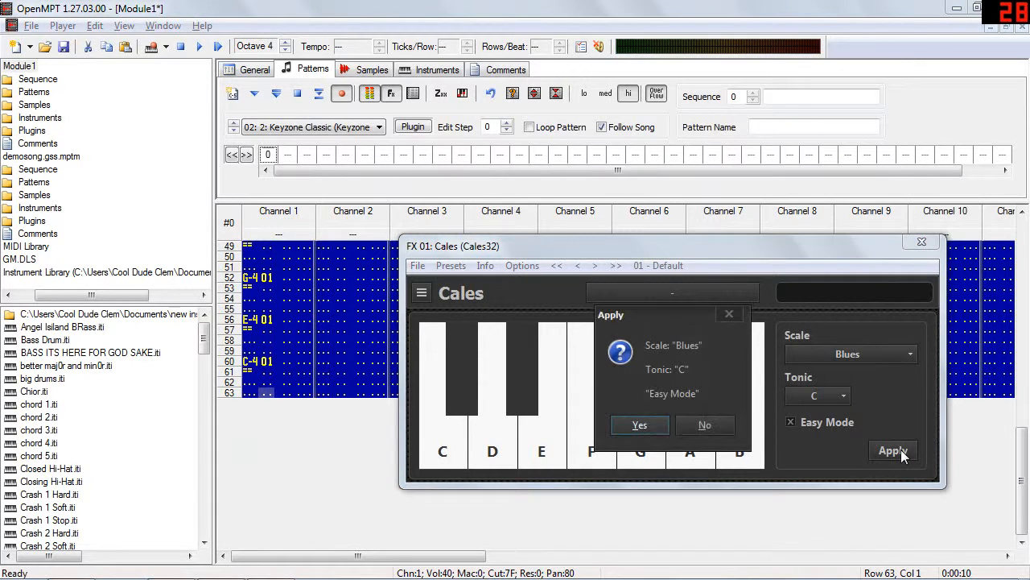
left_click(640, 425)
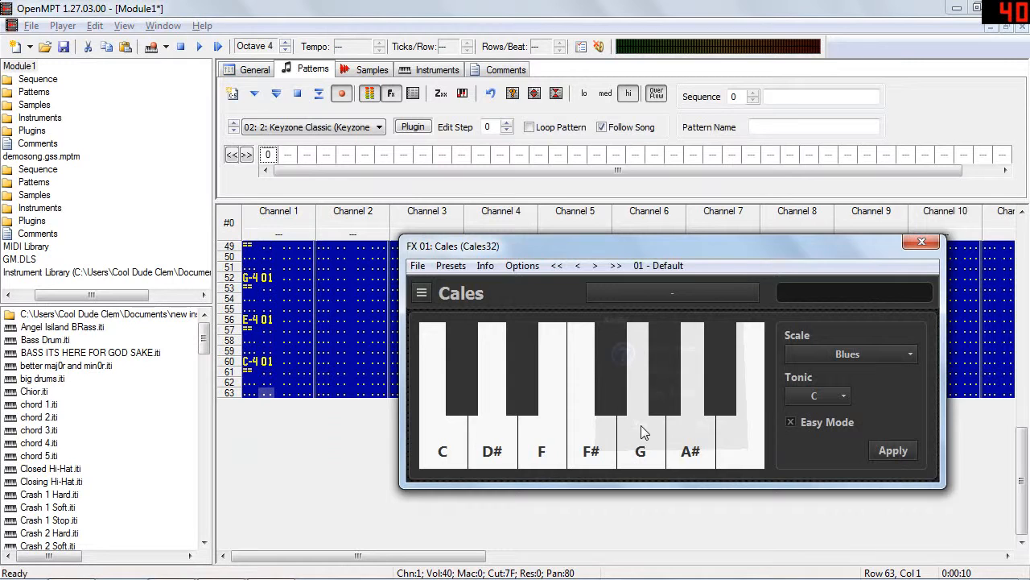
Play the melody through the Cales Blues scale and stop playback.
left_click(218, 46)
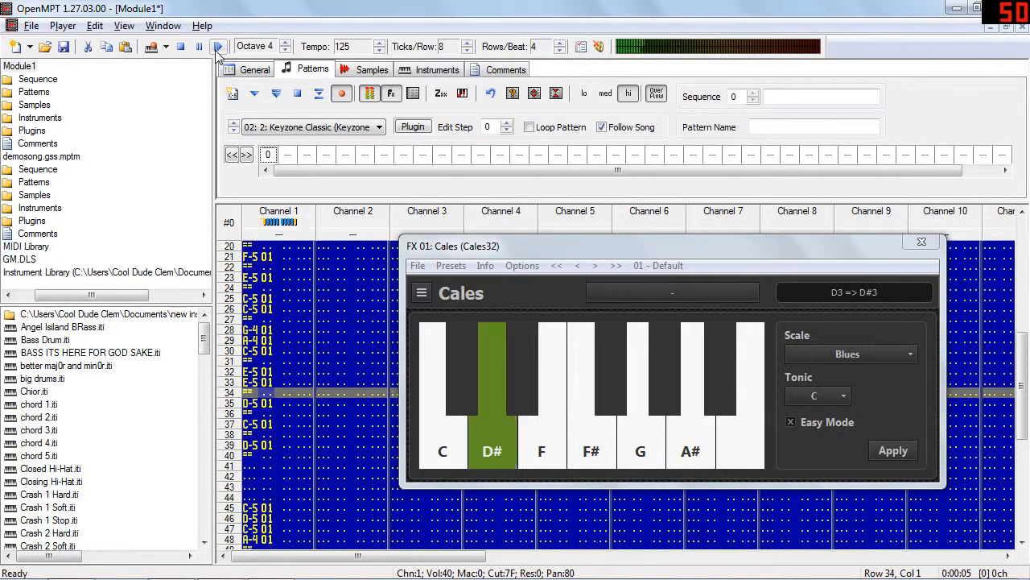
left_click(298, 95)
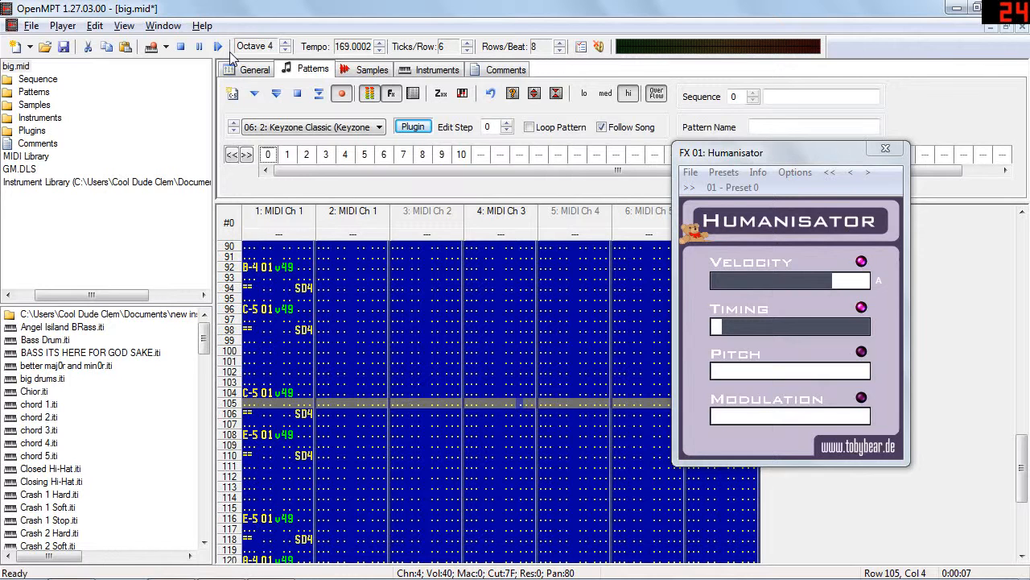
Play big.mid from the start through Humanisator, check the Timing slider's range, and stop playback.
left_click(218, 46)
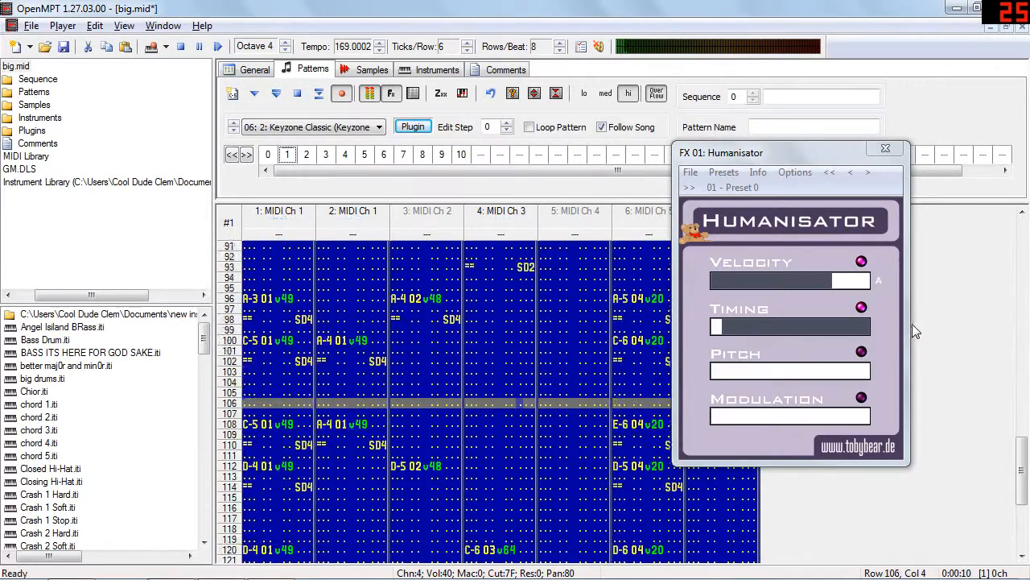
mouse_move(725, 326)
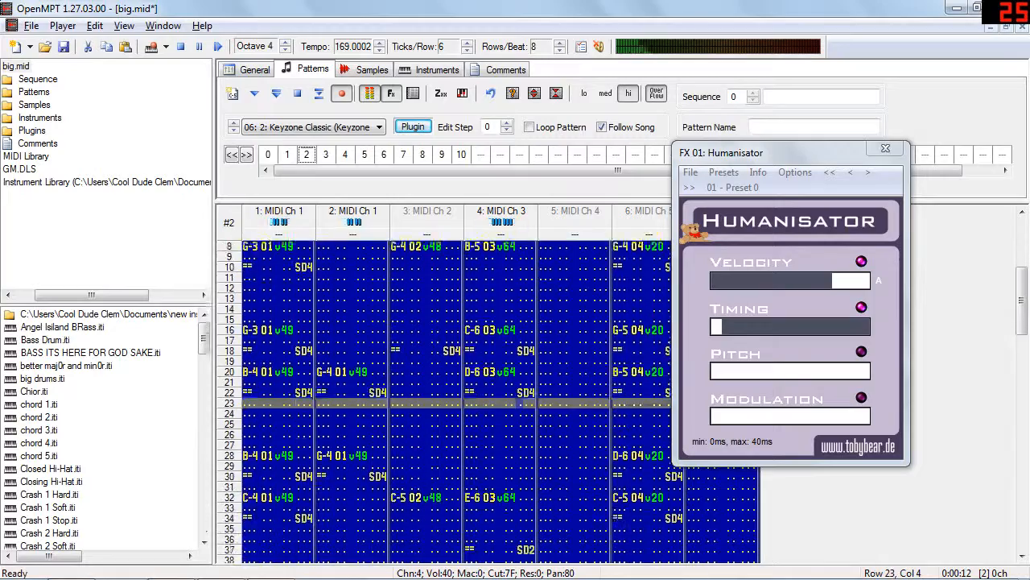
left_click(730, 326)
left_click_drag(729, 326, 802, 326)
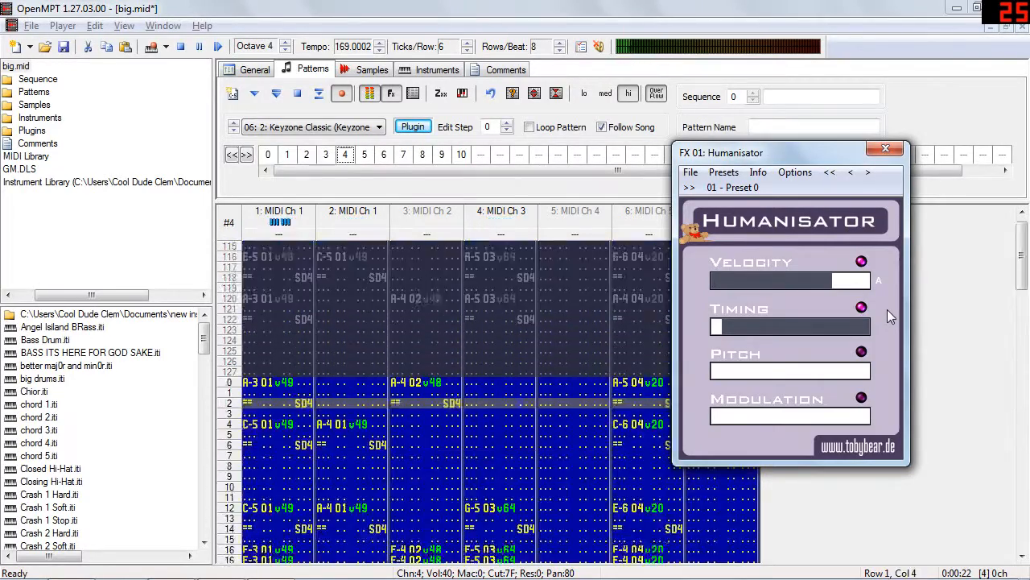
left_click(298, 94)
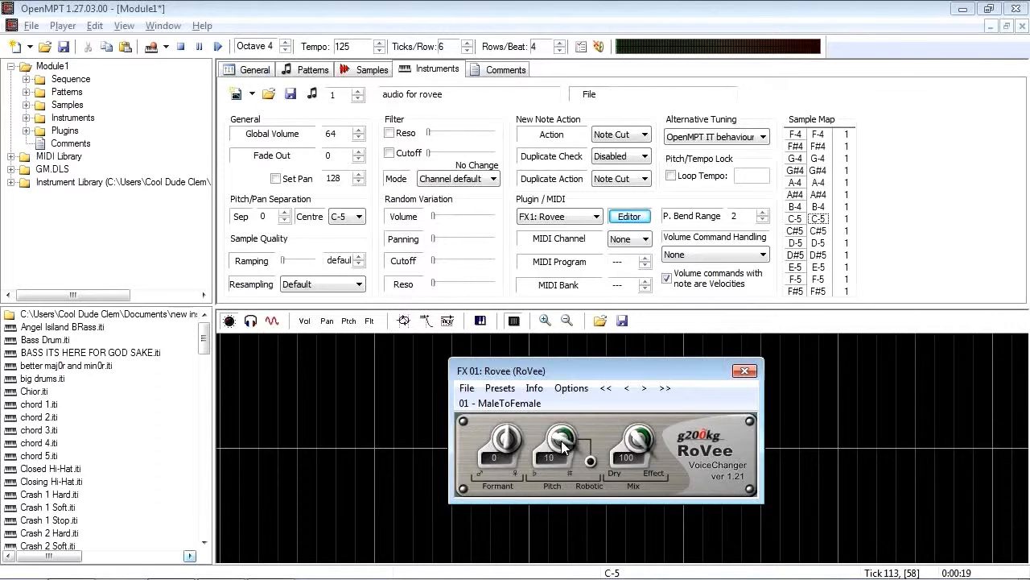
Try RoVee's pitch at -5 and 0, and sweep its formant up to 89, down to -50 and up to 29.
scroll(562, 445, "down", 9)
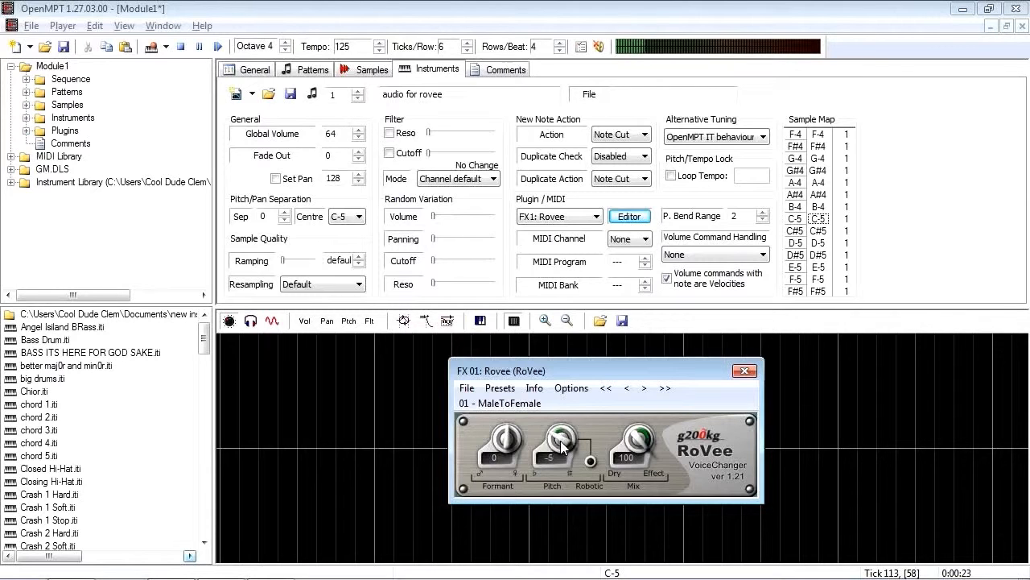
scroll(562, 448, "up", 10)
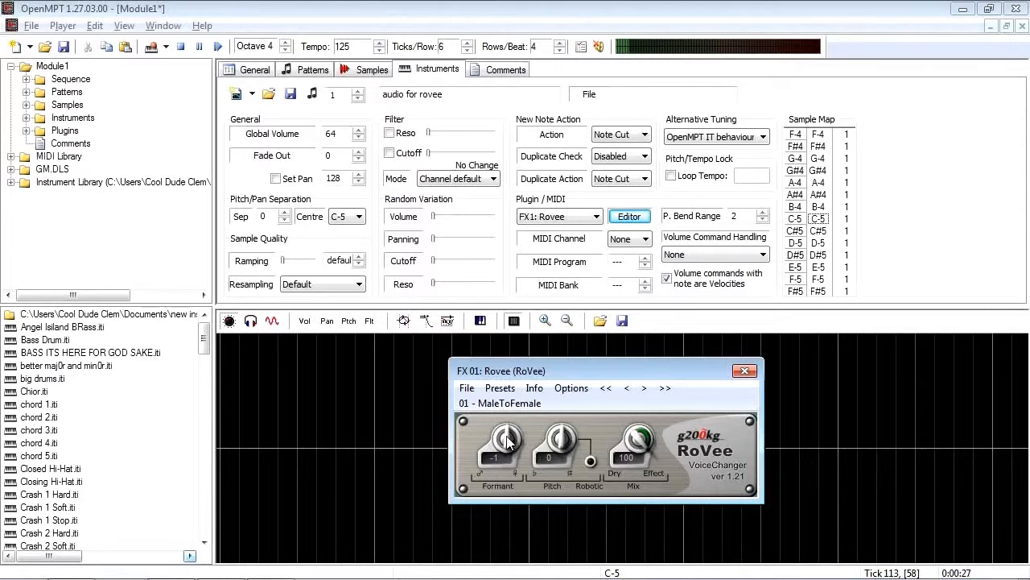
scroll(506, 441, "up", 10)
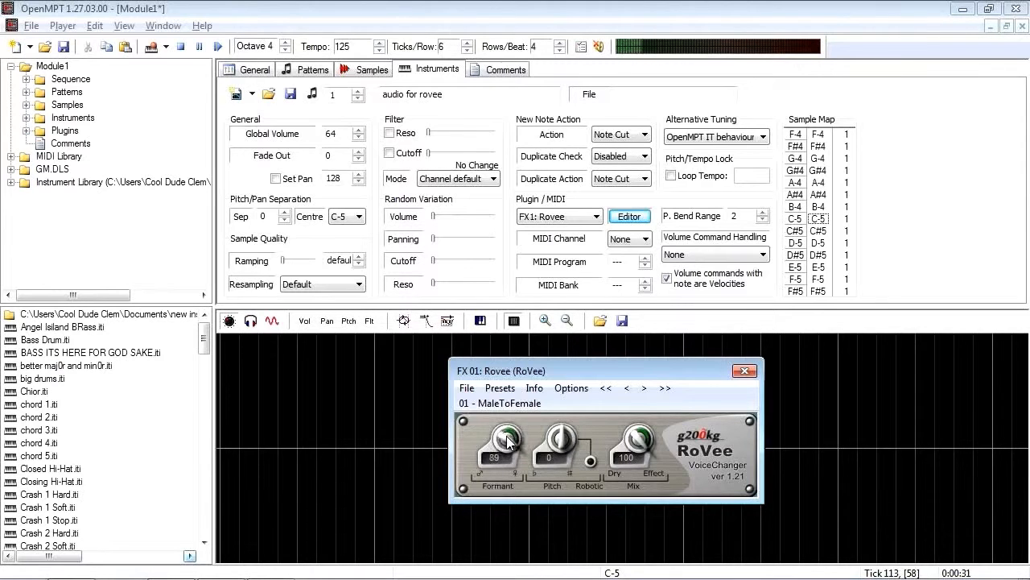
scroll(508, 440, "down", 20)
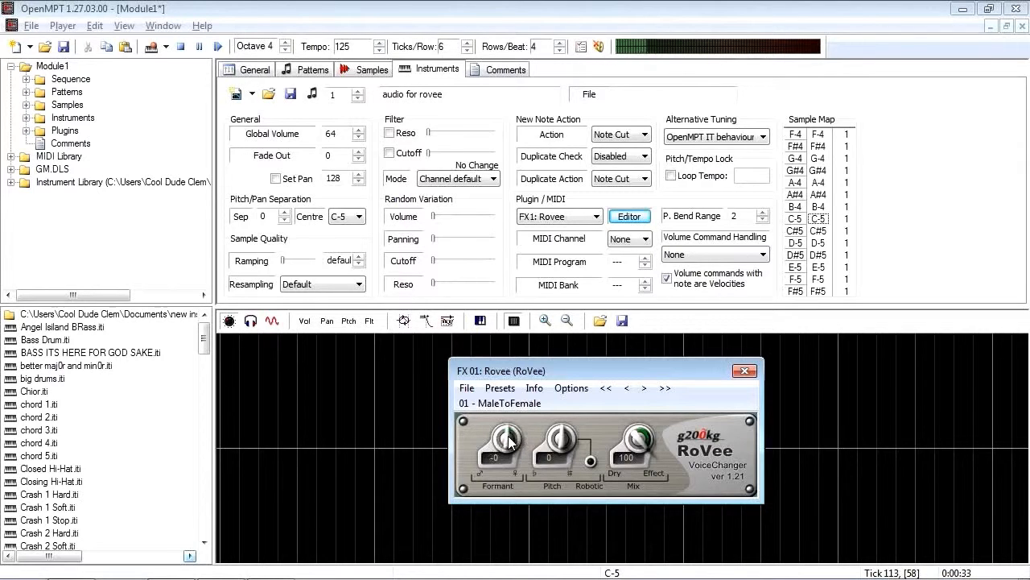
scroll(508, 440, "down", 5)
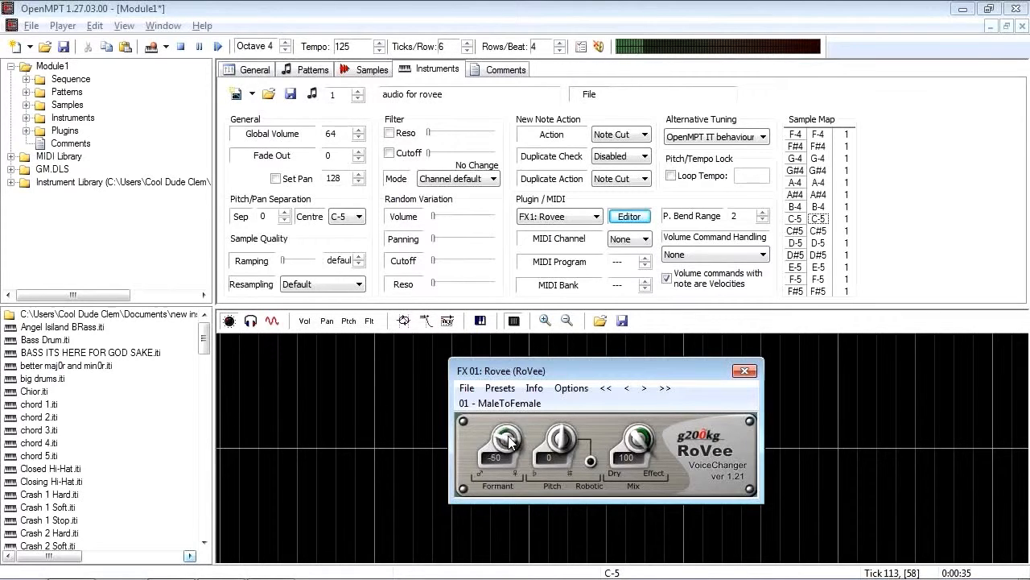
scroll(508, 440, "down", 10)
scroll(508, 440, "down", 5)
left_click_drag(508, 441, 519, 325)
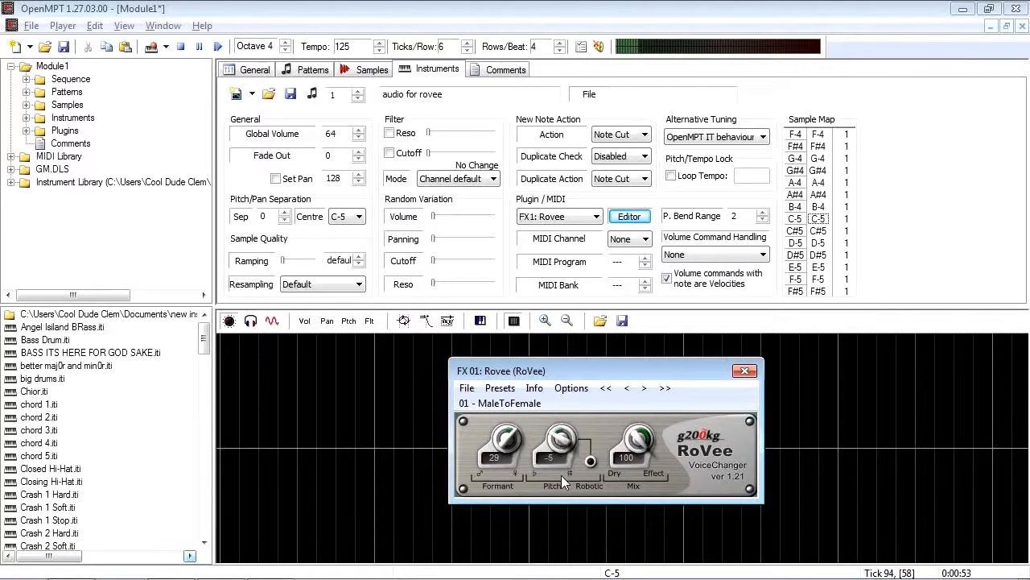
Set RoVee's formant to -23 and its pitch to -3.
left_click_drag(545, 439, 560, 466)
left_click_drag(505, 418, 503, 404)
left_click_drag(563, 440, 573, 483)
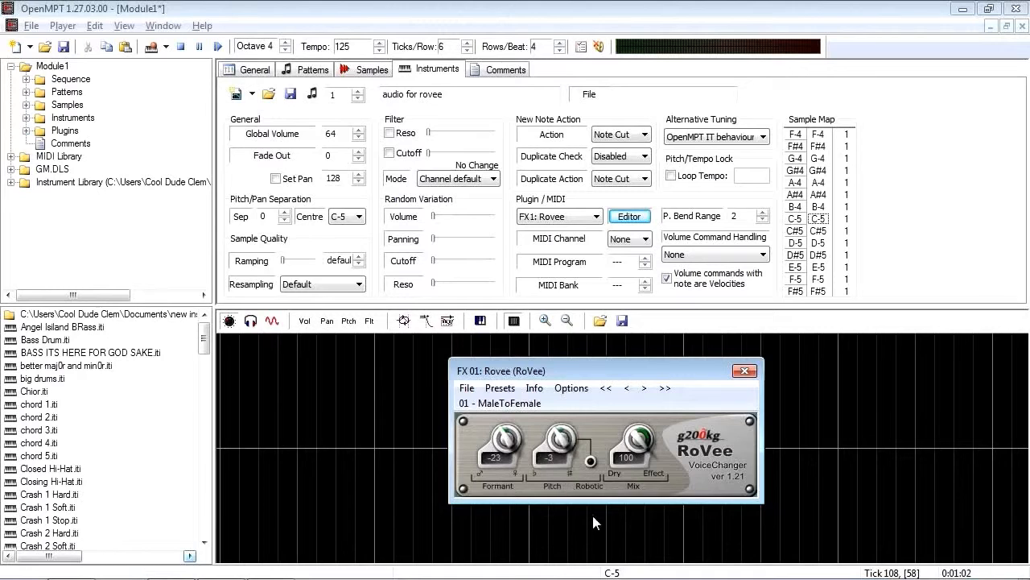
Toggle RoVee's Robotic option and adjust the pitch slightly.
left_click(591, 461)
left_click_drag(558, 440, 558, 442)
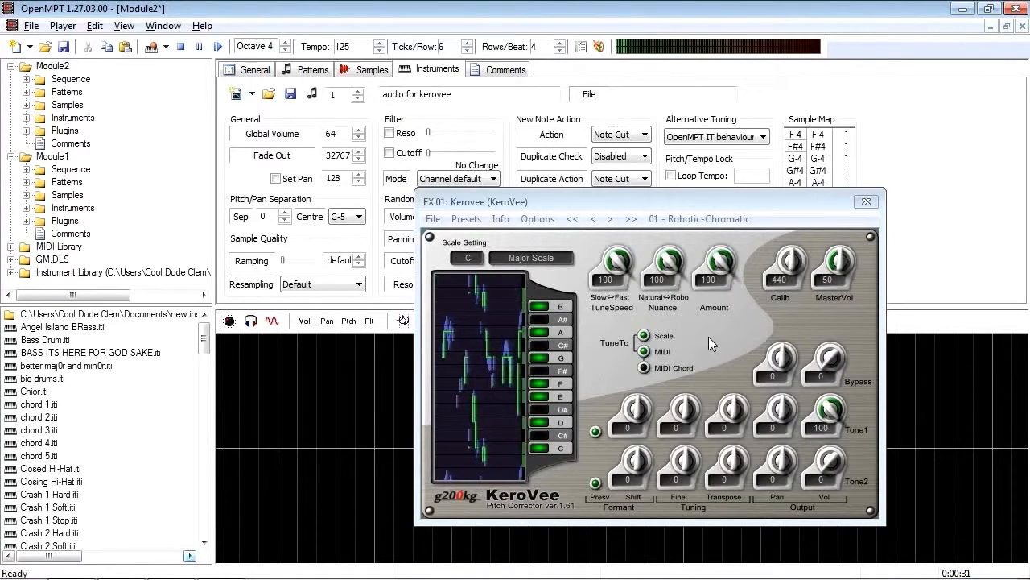
Change KeroVee's scale setting to Melodic Min Scale, and pick another scale from the list.
left_click(536, 256)
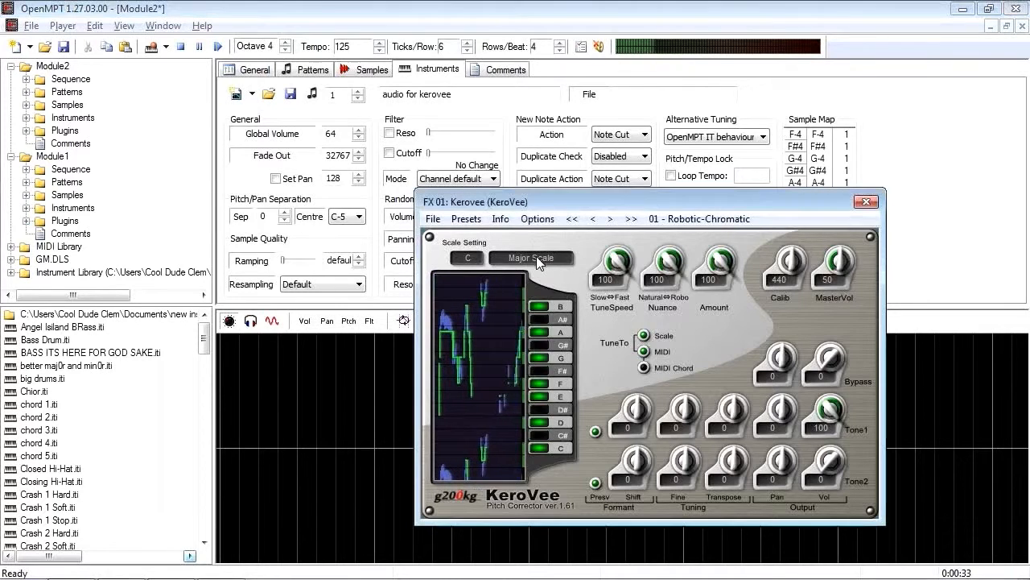
left_click(548, 276)
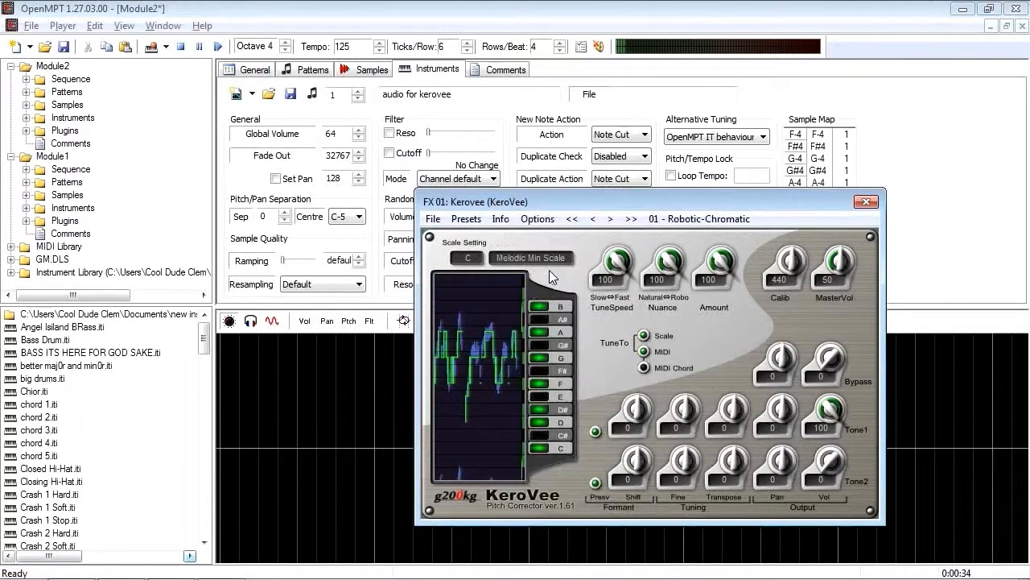
left_click(551, 269)
left_click(551, 320)
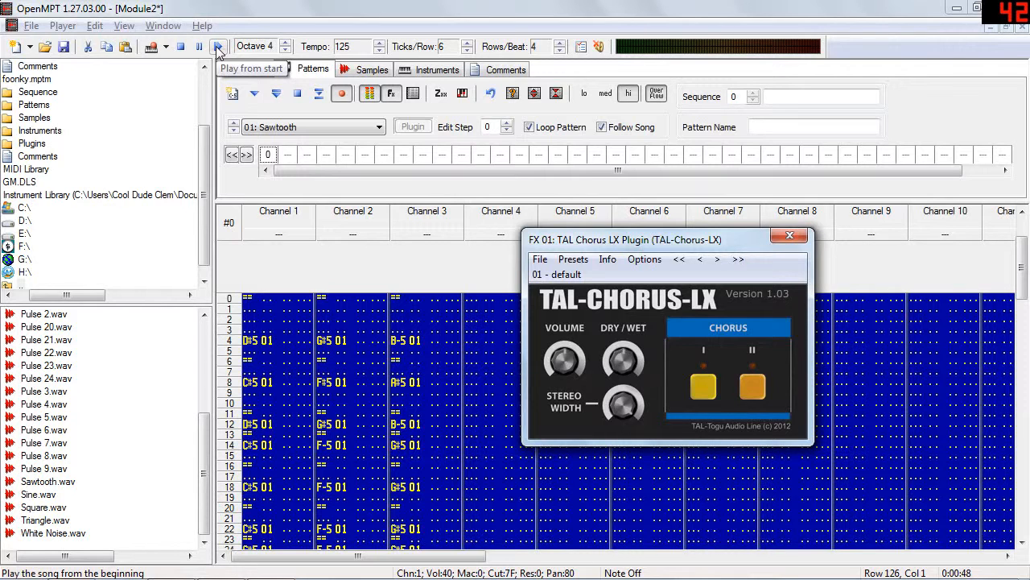
Play Module2 from the start, switch on Chorus I and II in TAL-Chorus-LX, and toggle Chorus I again.
left_click(217, 50)
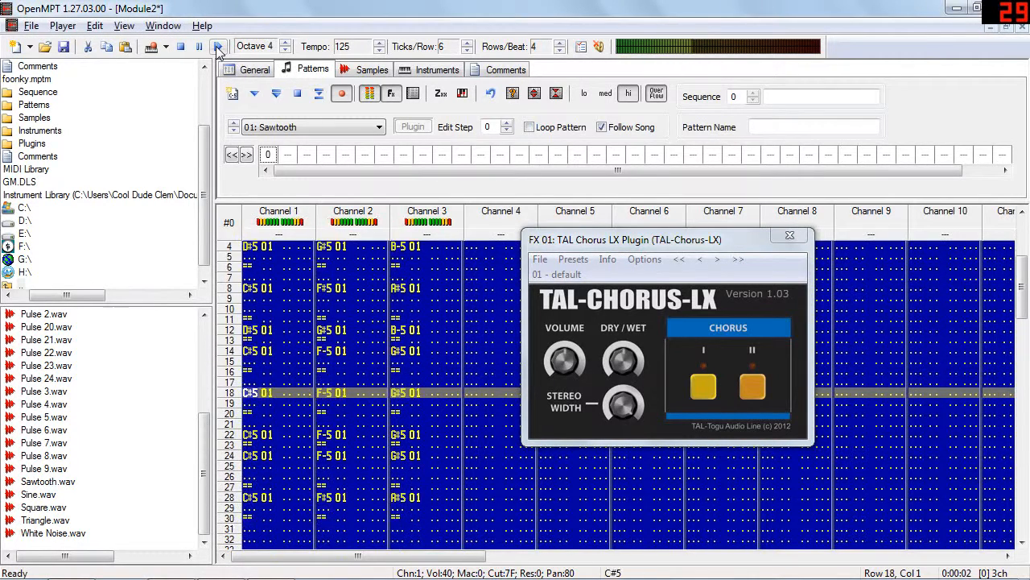
left_click(701, 389)
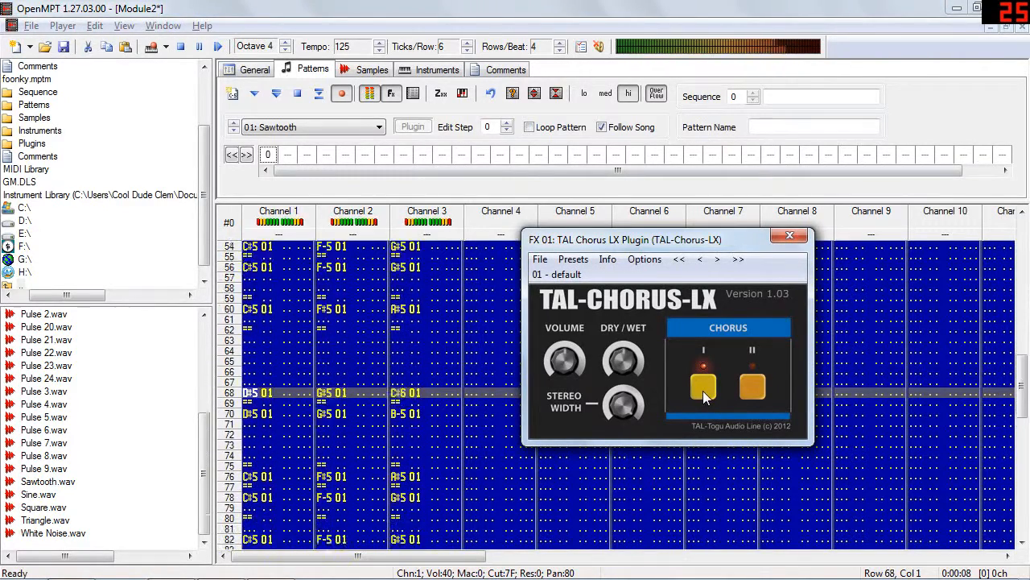
left_click(748, 393)
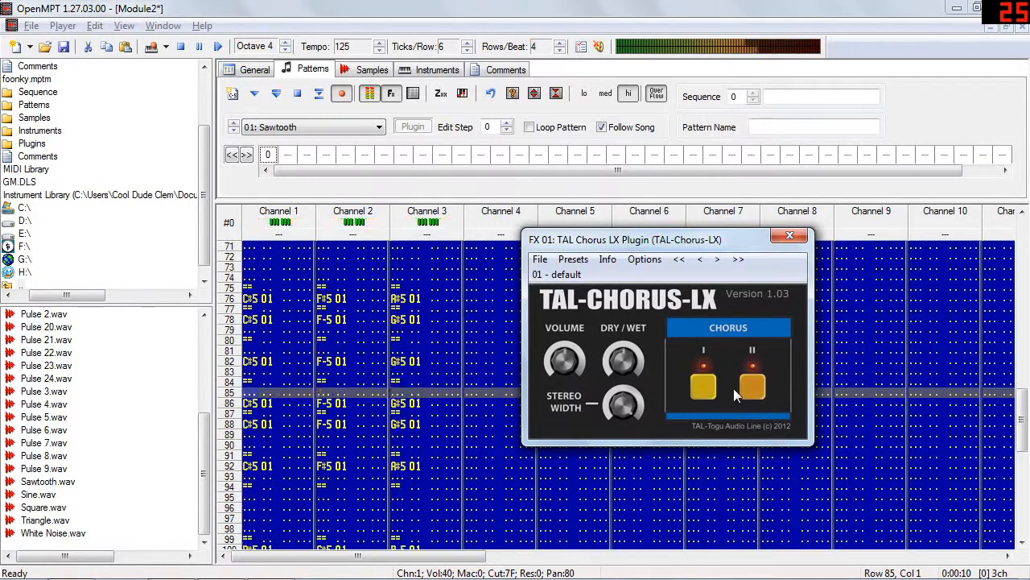
left_click(704, 390)
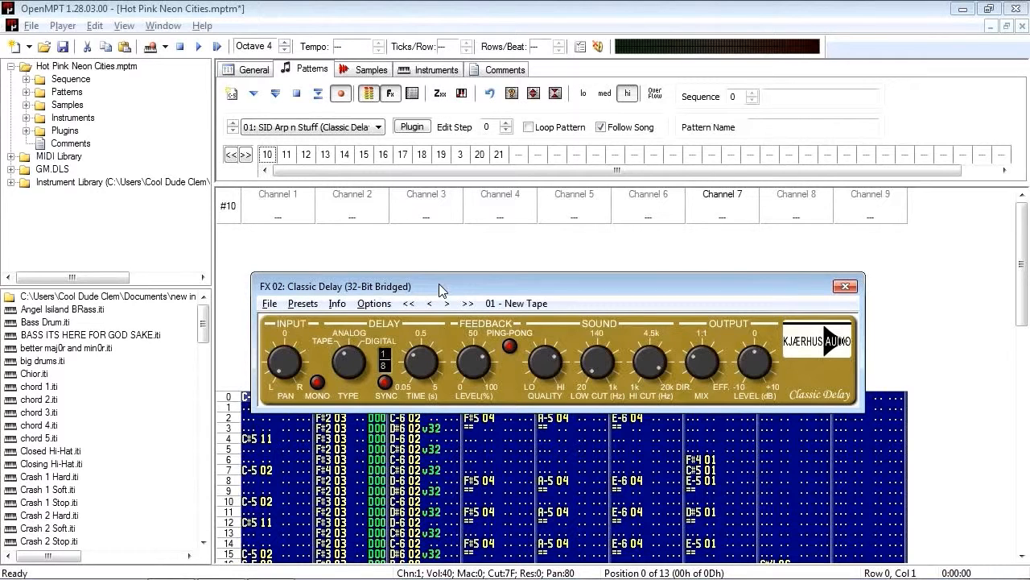
Play Hot Pink Neon Cities from the start with the Classic Delay plugin open.
left_click(355, 367)
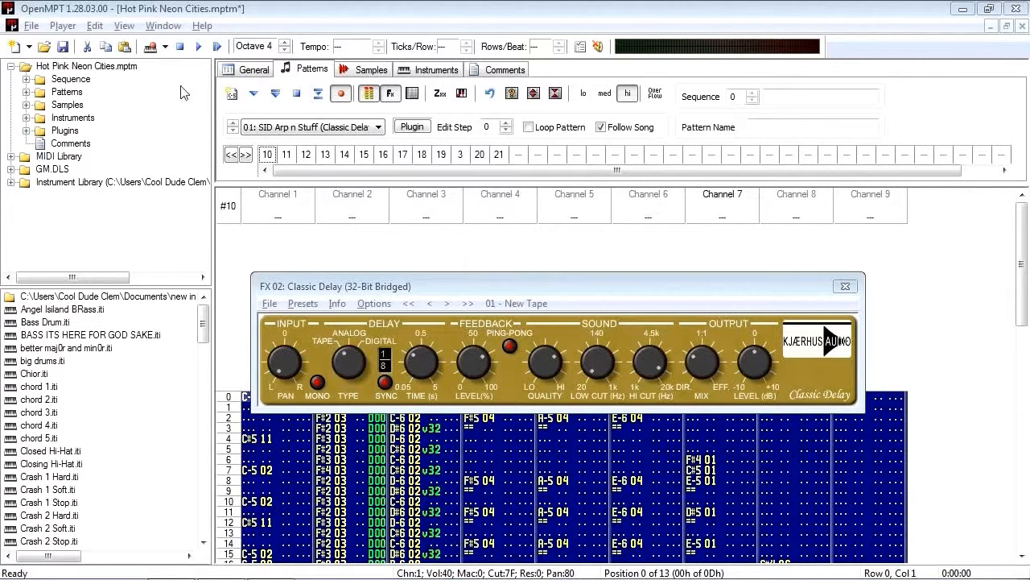
left_click(216, 47)
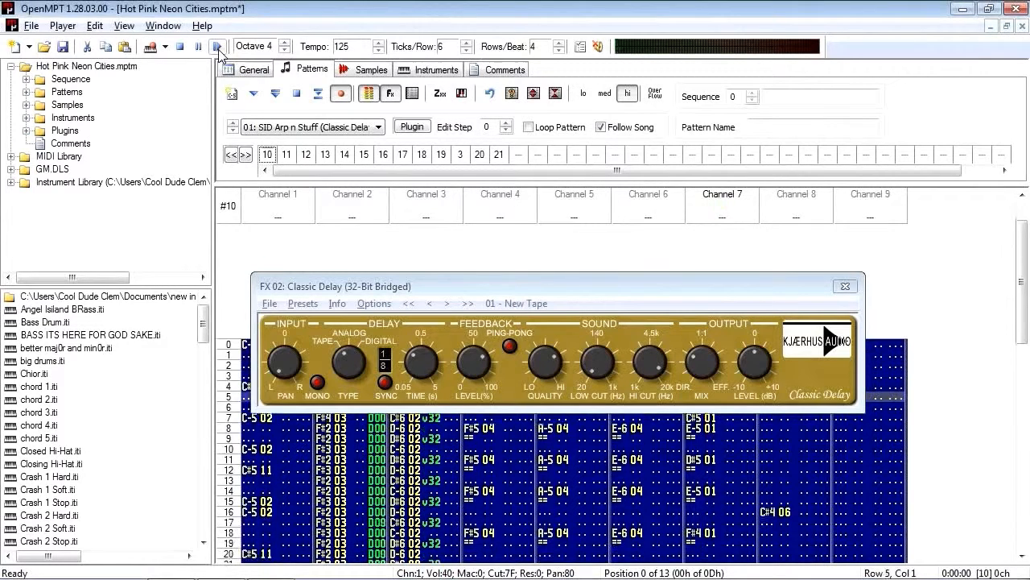